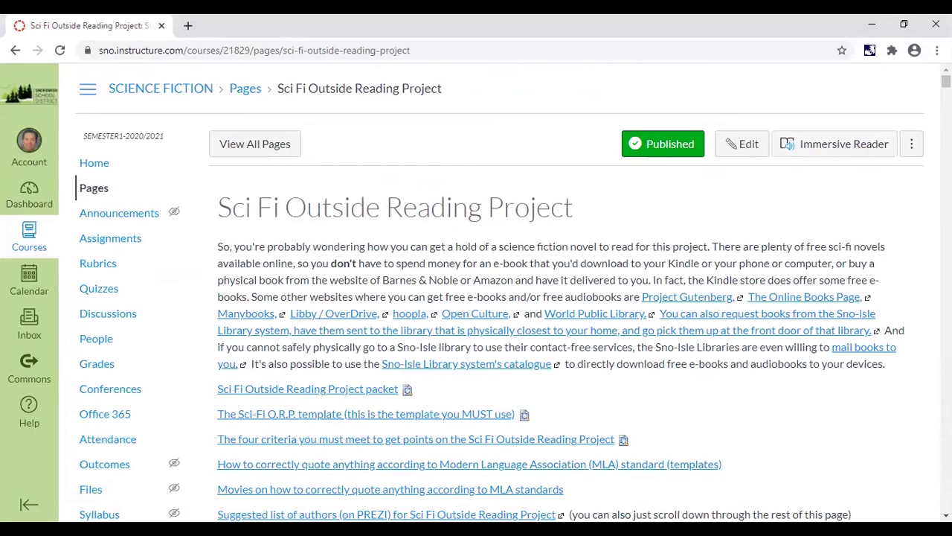
# - Preview the Sci Fi Outside Reading Project packet on the course page and examine its book list and creative project options
pyautogui.scroll(-2, 392, 207)
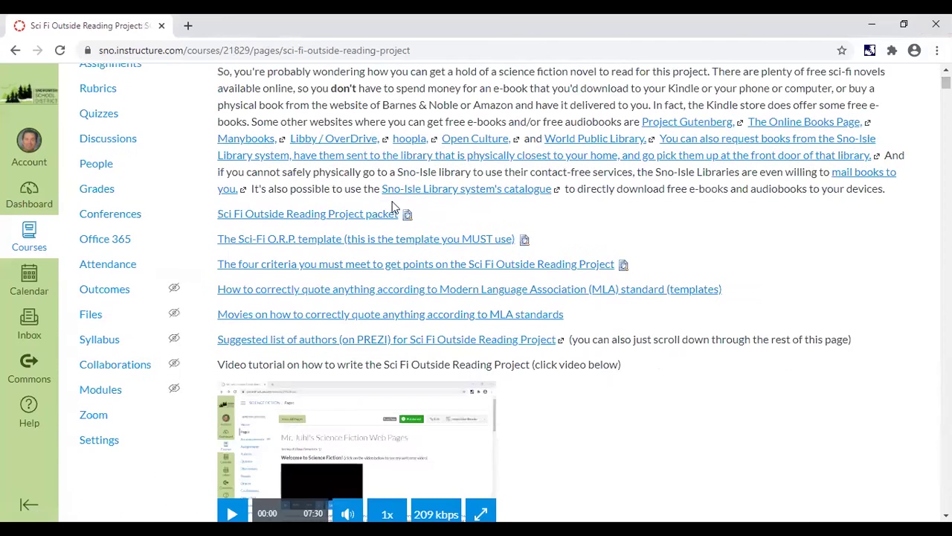
pyautogui.click(408, 213)
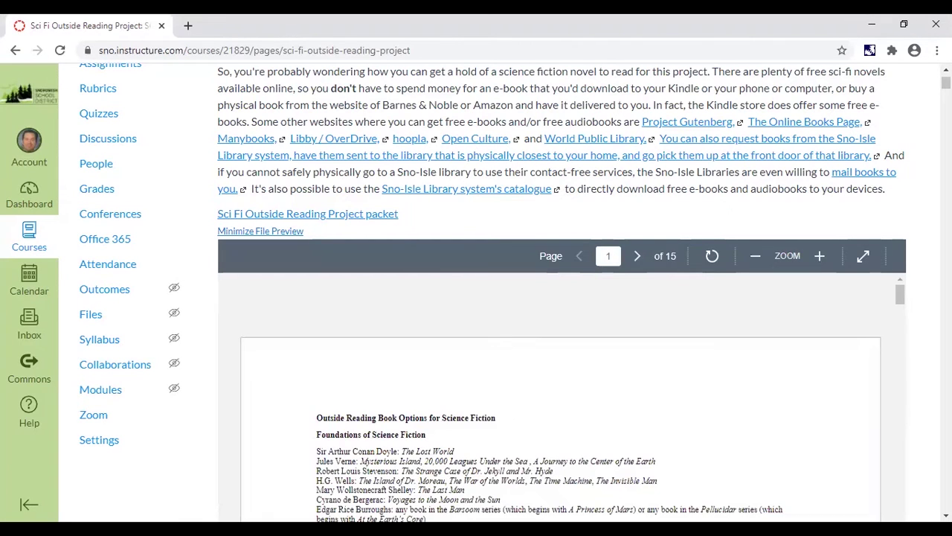
pyautogui.moveTo(899, 295); pyautogui.dragTo(899, 350)
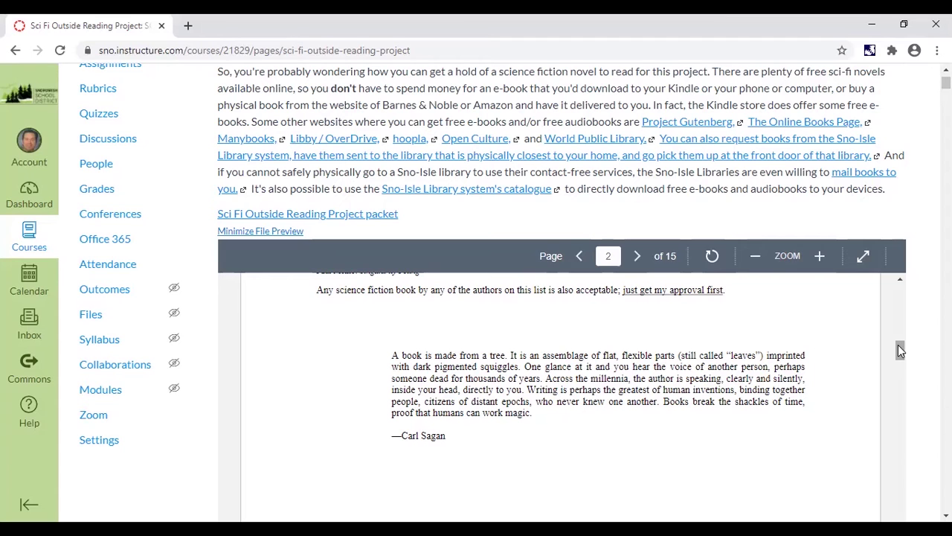
pyautogui.moveTo(898, 344); pyautogui.dragTo(899, 364)
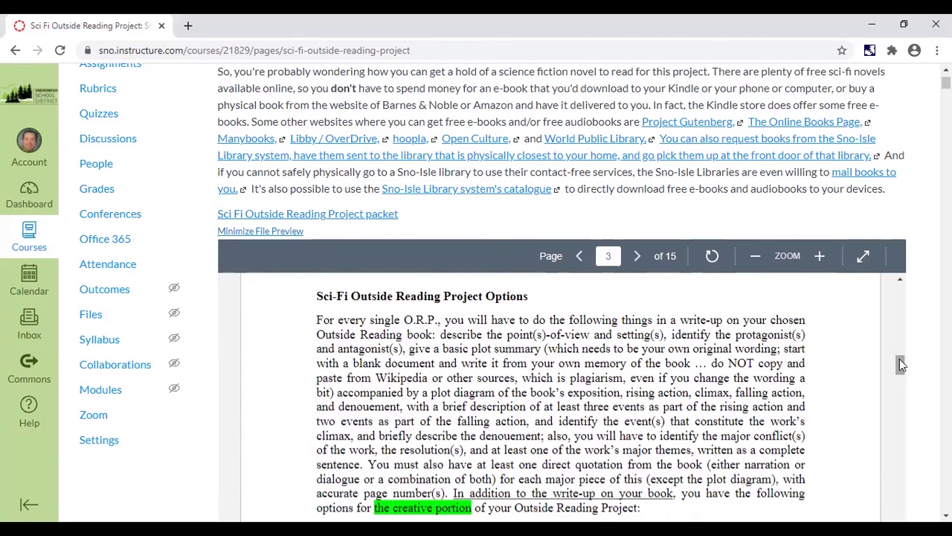
pyautogui.moveTo(899, 358); pyautogui.dragTo(901, 373)
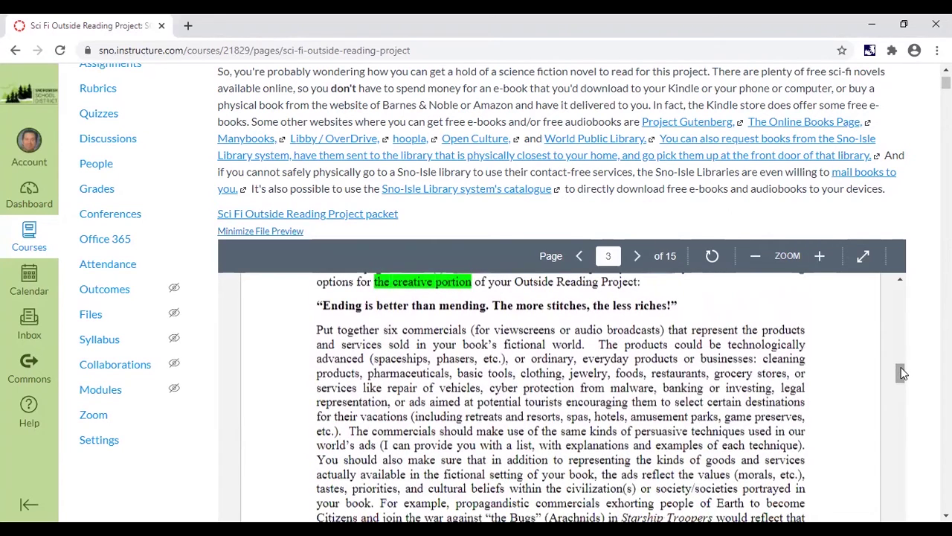
pyautogui.moveTo(901, 373); pyautogui.dragTo(902, 493)
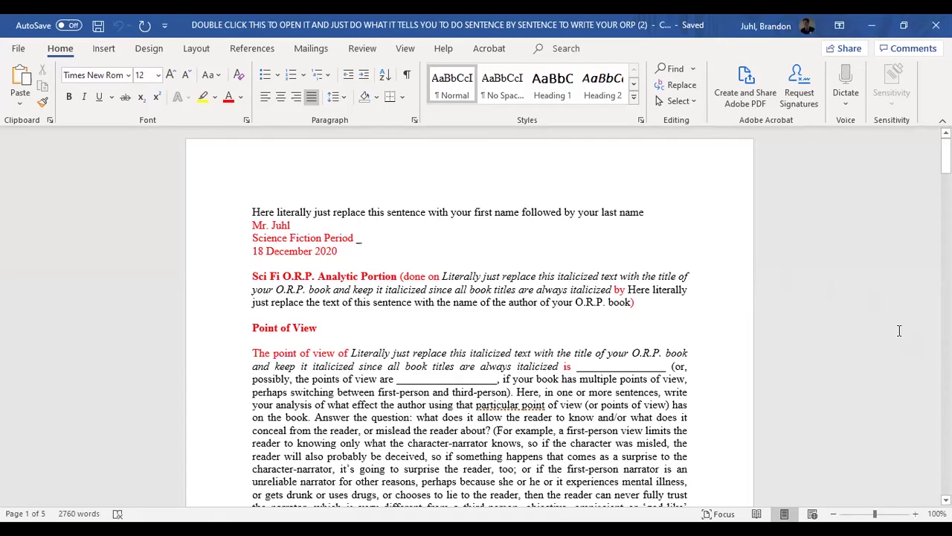
# - In the Word template's heading block, replace the name placeholder with the student's full name and fill in Science Fiction Period 2
pyautogui.moveTo(653, 211); pyautogui.dragTo(252, 212)
pyautogui.write('Benjamin Sisko')
pyautogui.moveTo(356, 238); pyautogui.dragTo(363, 238)
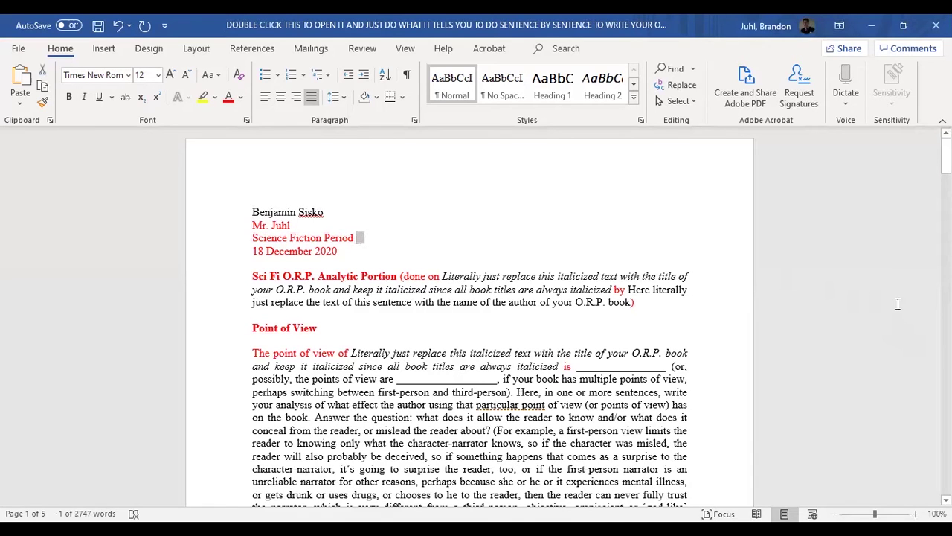
pyautogui.write('2')
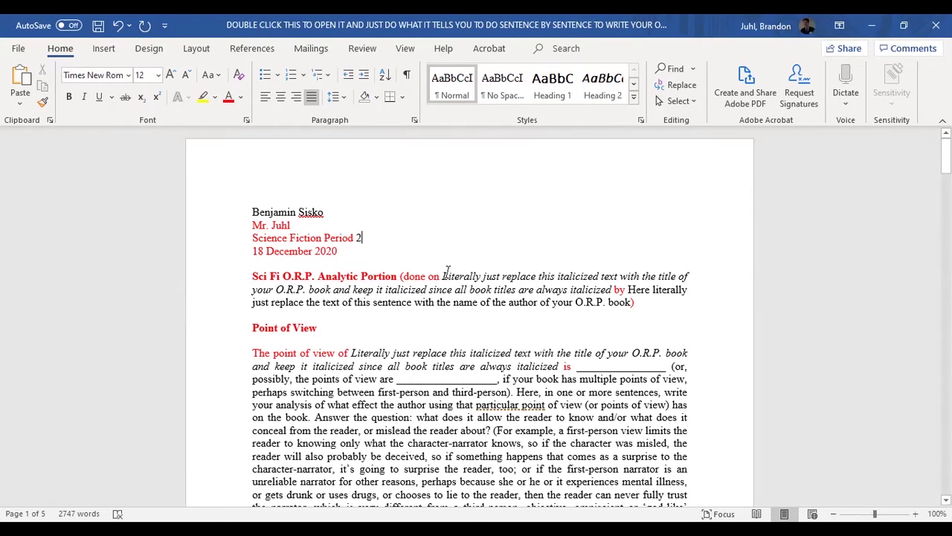
# - Complete the Analytic Portion heading with the italic book title "The Stand" and the author "Stephen King" in place of their placeholders
pyautogui.moveTo(444, 276); pyautogui.dragTo(611, 290)
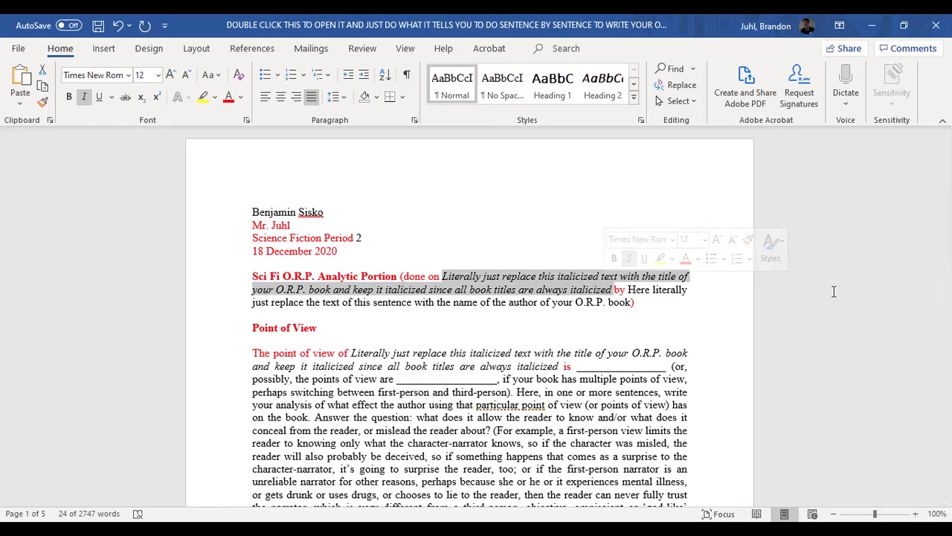
pyautogui.write('The Stand by Here l')
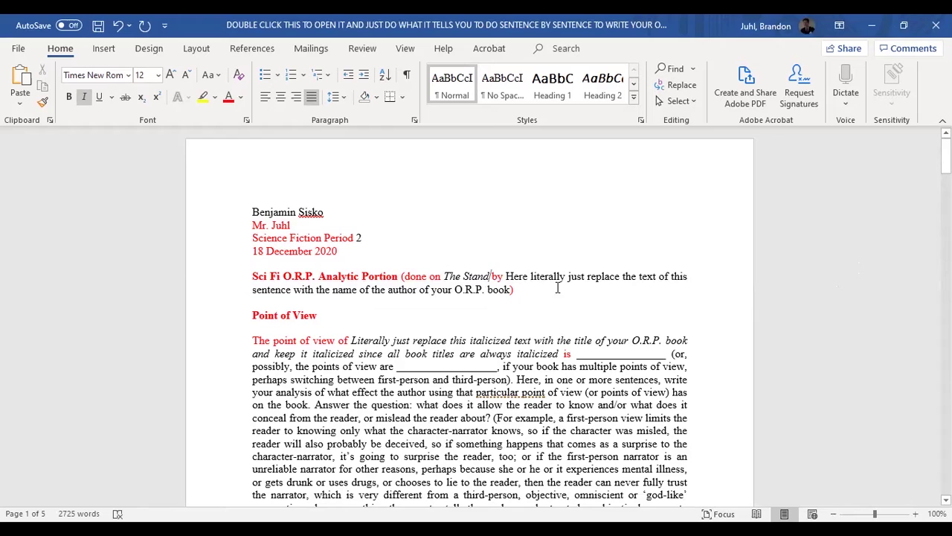
pyautogui.moveTo(507, 276); pyautogui.dragTo(509, 288)
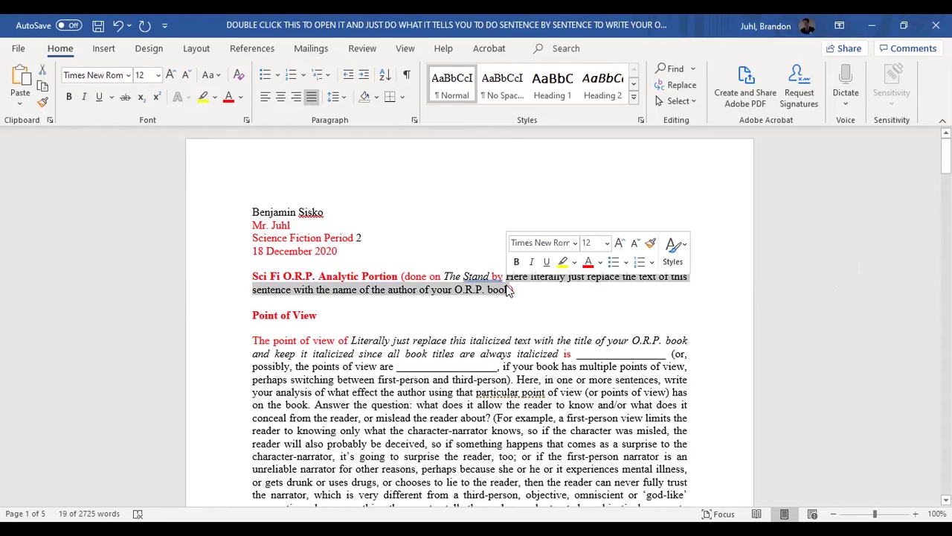
pyautogui.write('Stephen King')
# - Complete the first Point of View sentence as "The point of view of The Stand is third person omniscient." with the title italicized
pyautogui.press('Down')
pyautogui.press('Down')
pyautogui.press('Down')
pyautogui.press('Down')
pyautogui.press('Down')
pyautogui.press('Down')
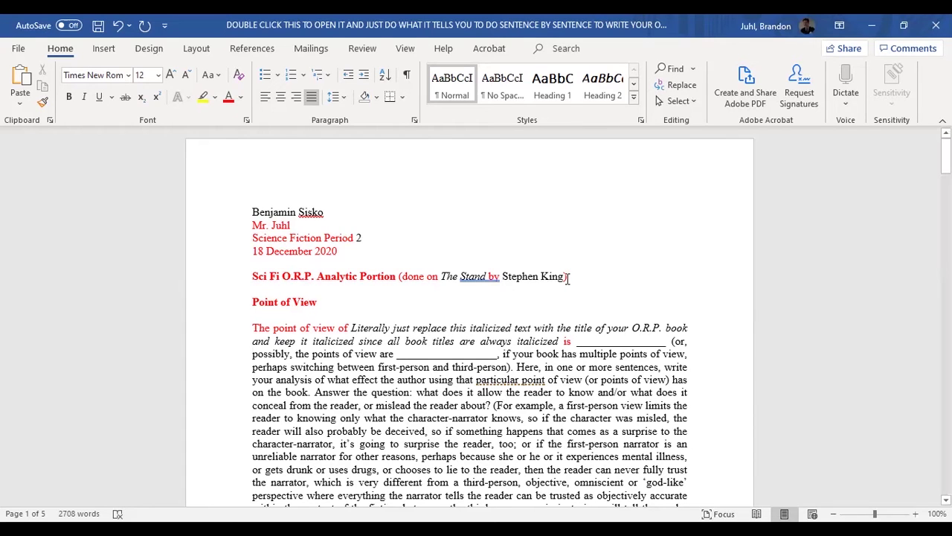
pyautogui.moveTo(353, 328); pyautogui.dragTo(537, 341)
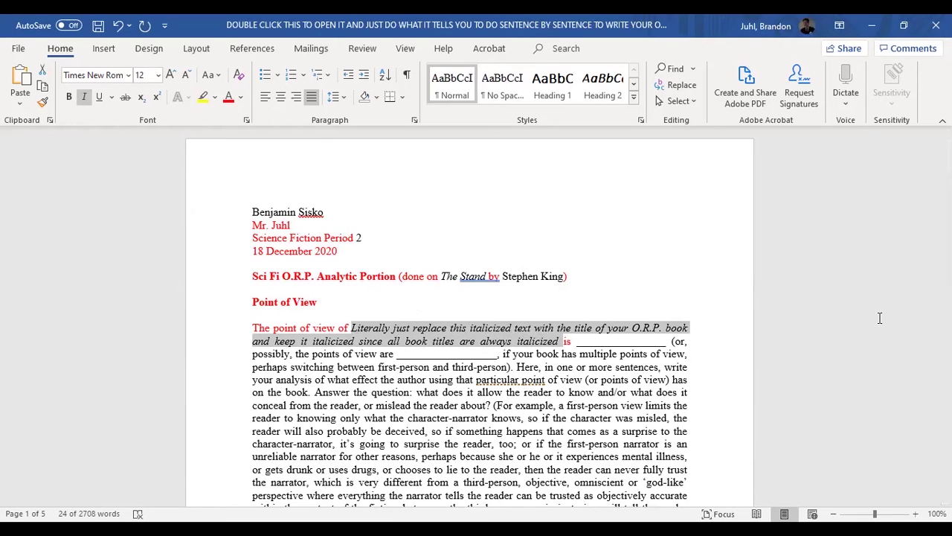
pyautogui.write('The Stand is ________________ (or, possibly, the points of view are')
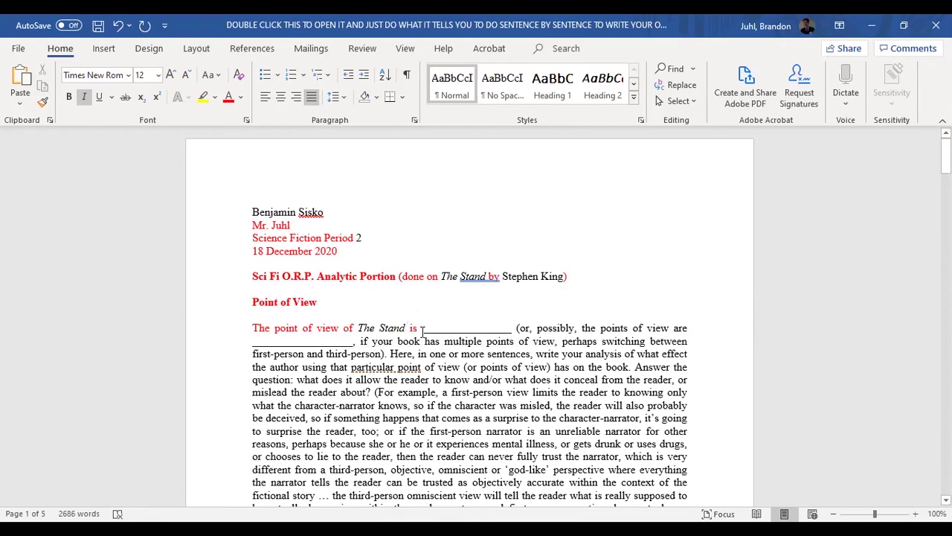
pyautogui.moveTo(424, 328); pyautogui.dragTo(387, 356)
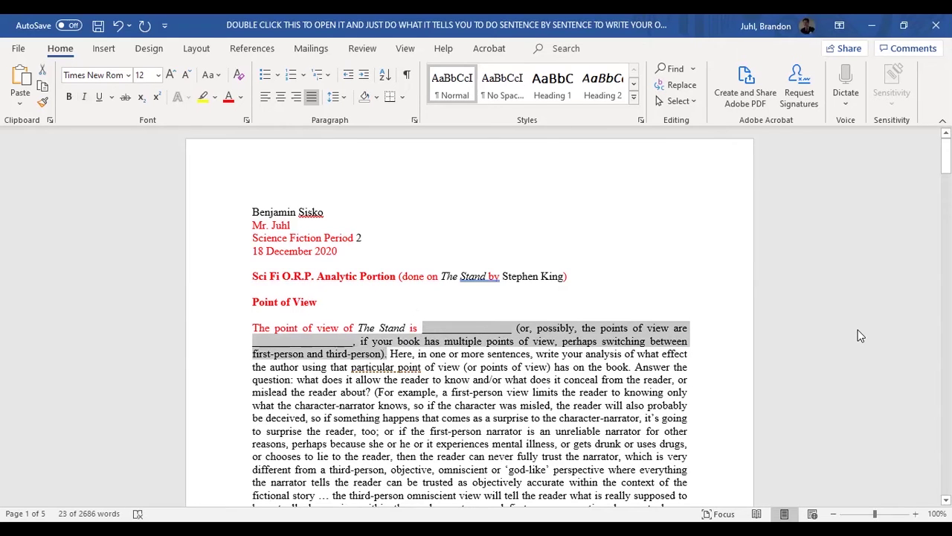
pyautogui.write('third person omniscient. Here, in one or more sentences, write')
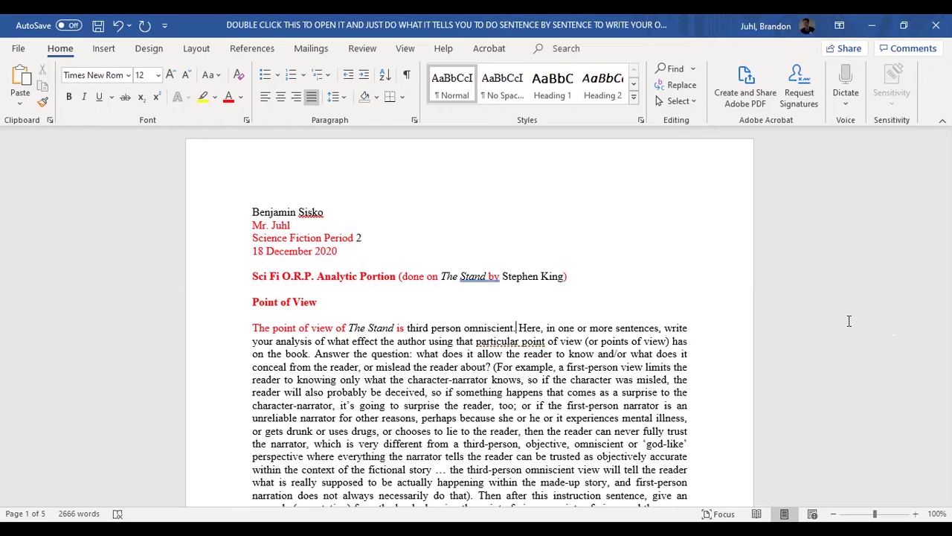
# - Replace the point-of-view analysis instruction with "Third person omniscient assures the reader that everything the god-like narrator is telling the reader is supposed to actually be happening"
pyautogui.moveTo(519, 328); pyautogui.dragTo(492, 367)
pyautogui.write('Third person omniscient ')
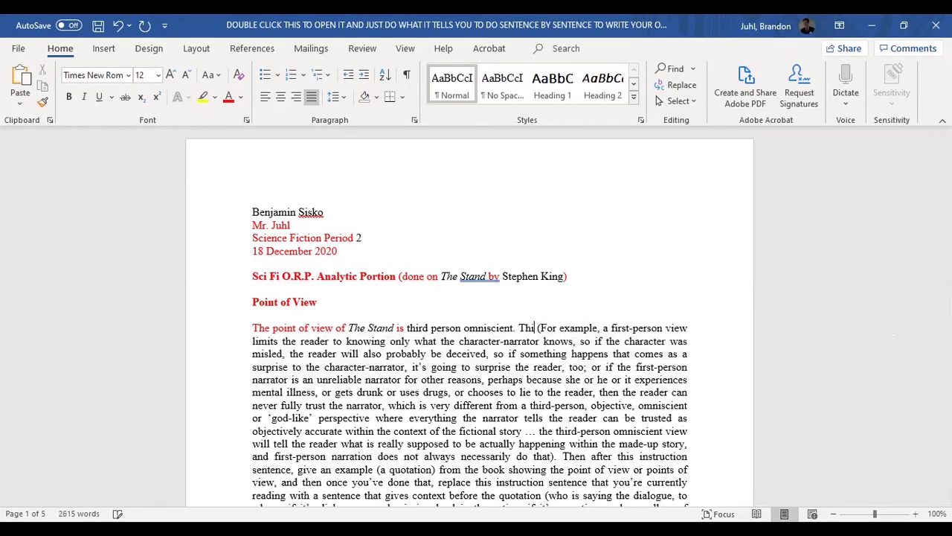
pyautogui.write('assures the reader that e')
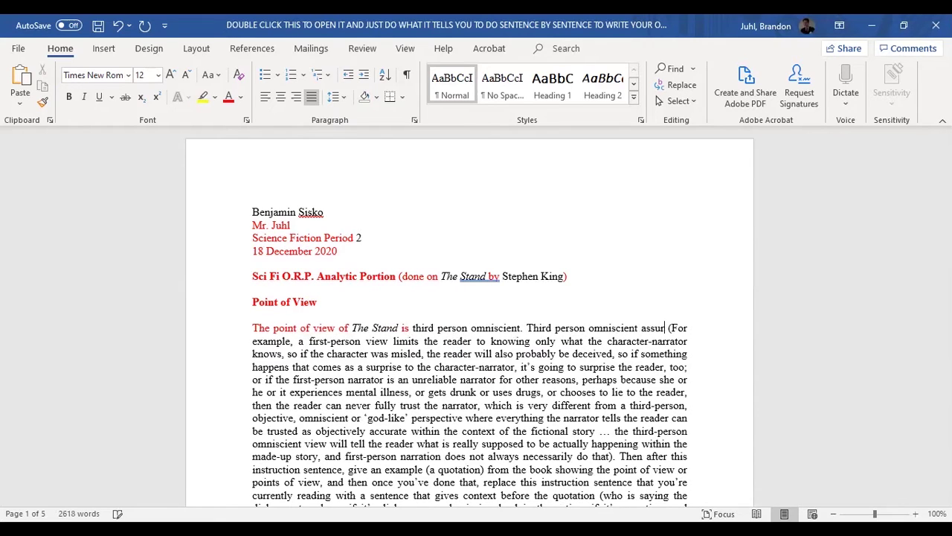
pyautogui.write('verything the god-like narrator')
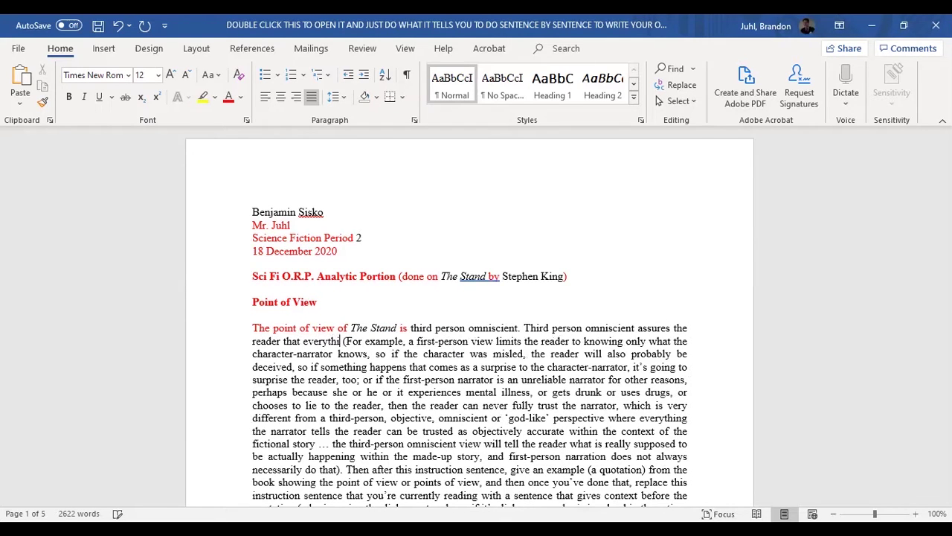
pyautogui.write(' is telling the reader is supposed to ')
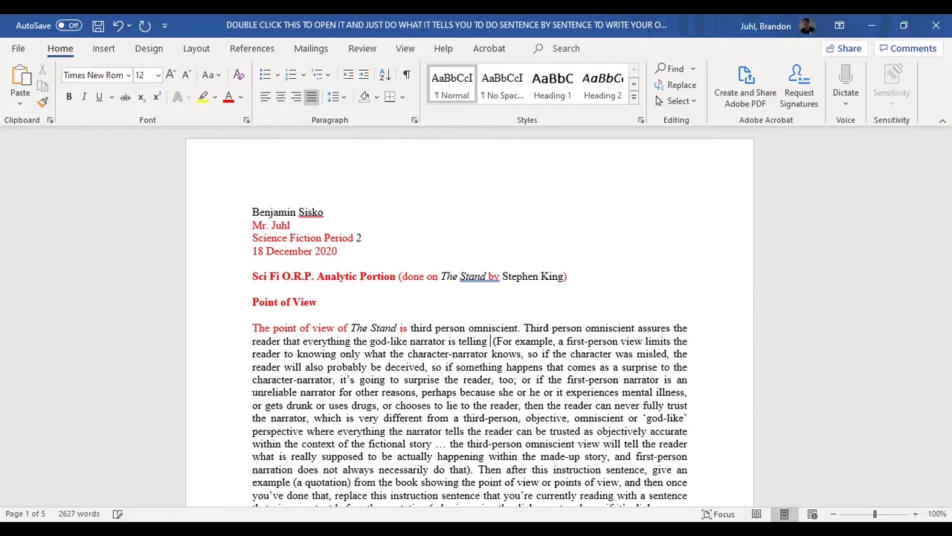
pyautogui.write('actually be happening, which would not n')
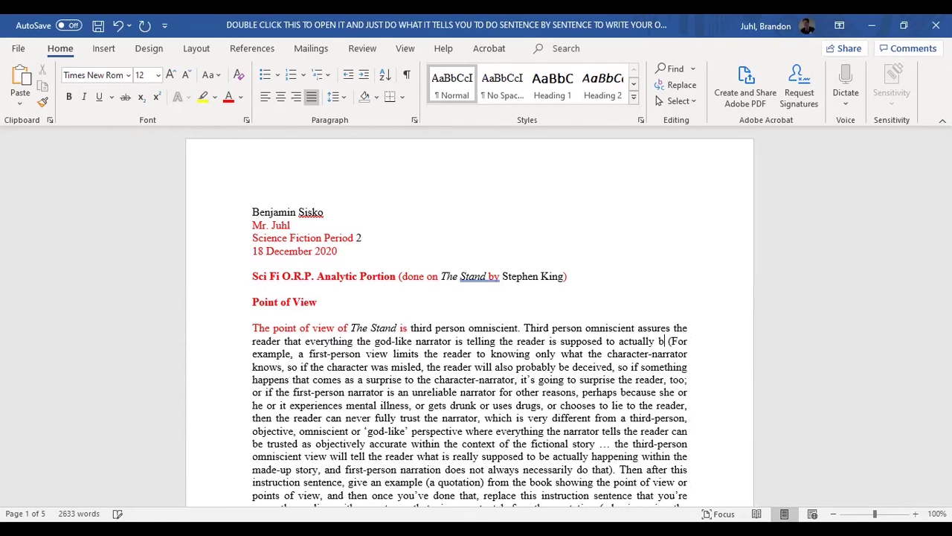
# - Finish the analysis by contrasting a possibly unreliable first-person character-narrator, and add that it also allows the reader to know things characters might not know
pyautogui.write('ecessarily be the case with a ')
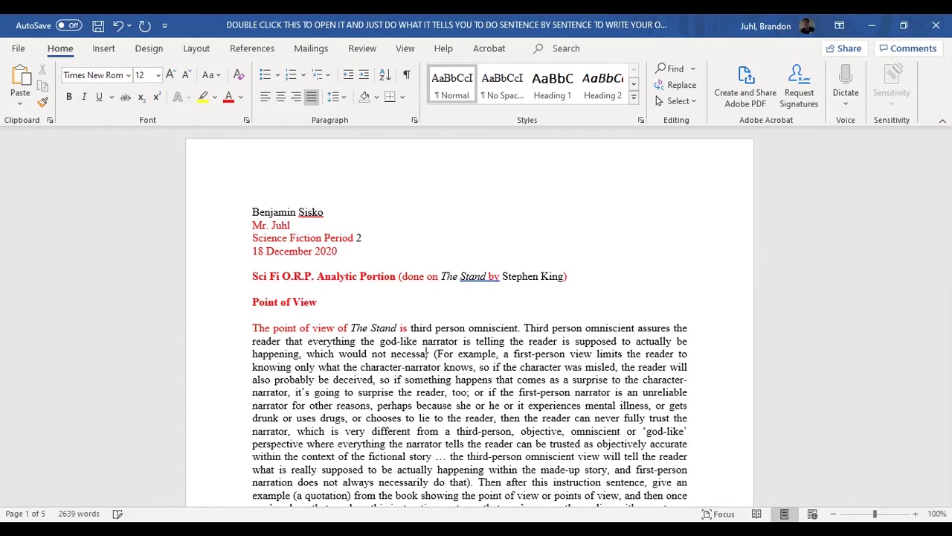
pyautogui.write('first-person')
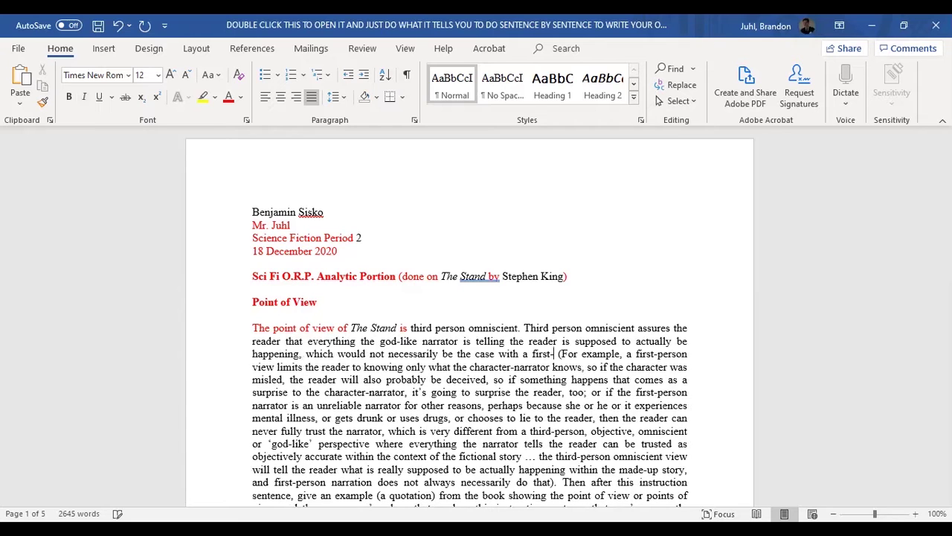
pyautogui.write(' character-narrator who m')
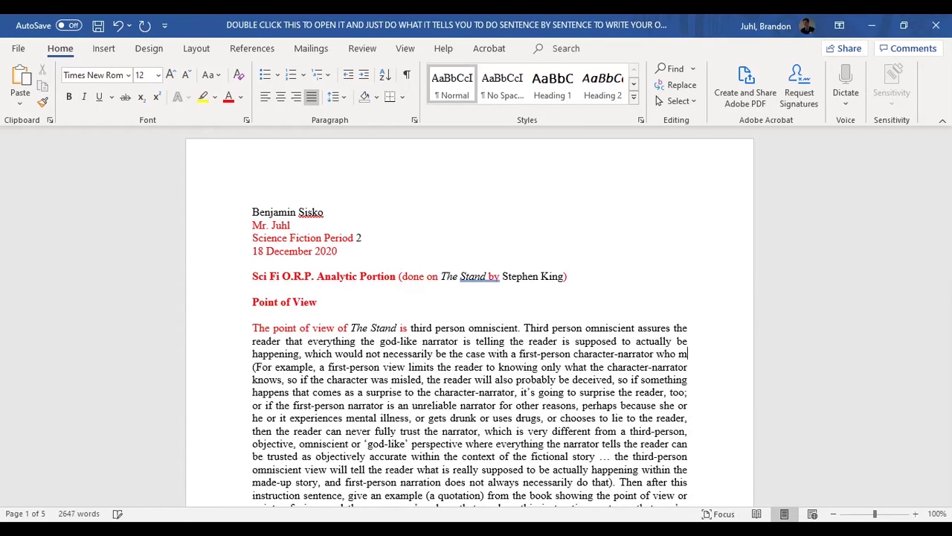
pyautogui.write('ight be unreliable. It also allows the reader to know thi')
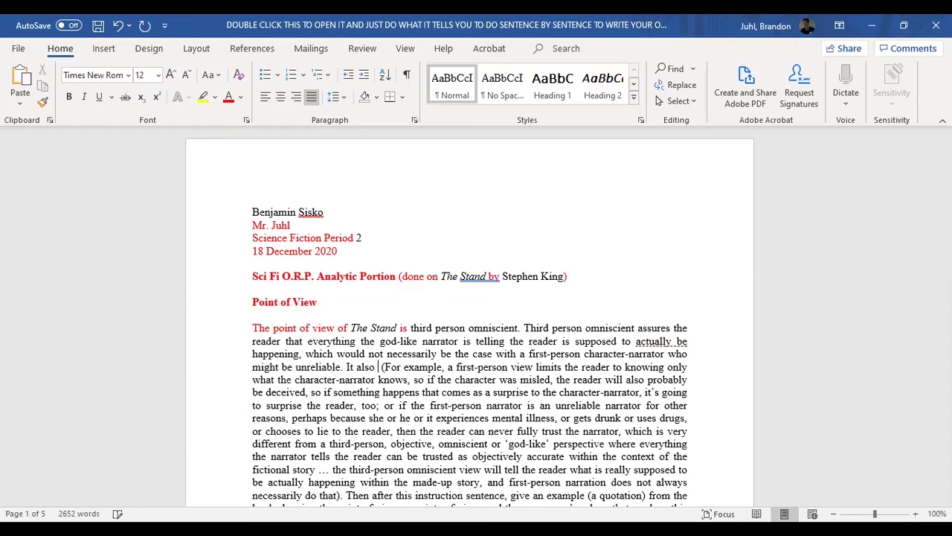
pyautogui.write('ngs that characters might not k')
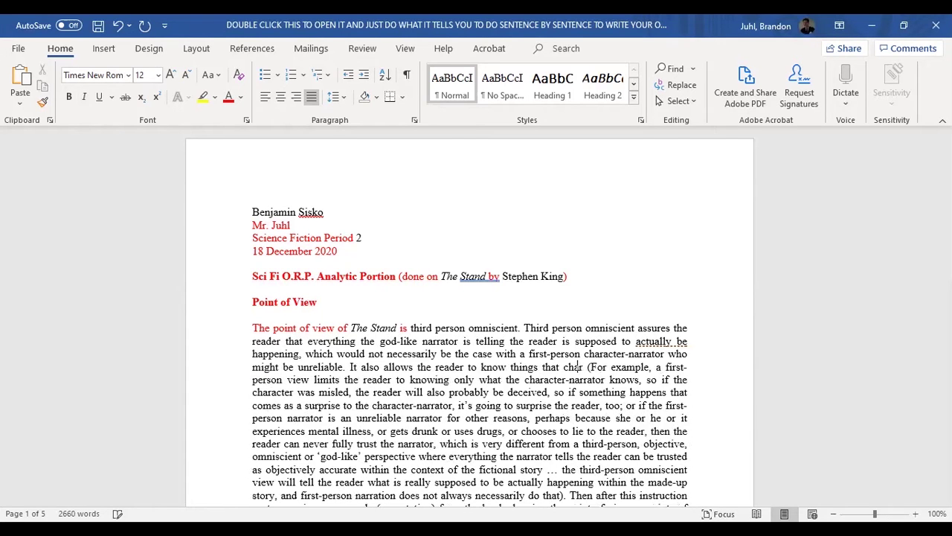
pyautogui.write('now')
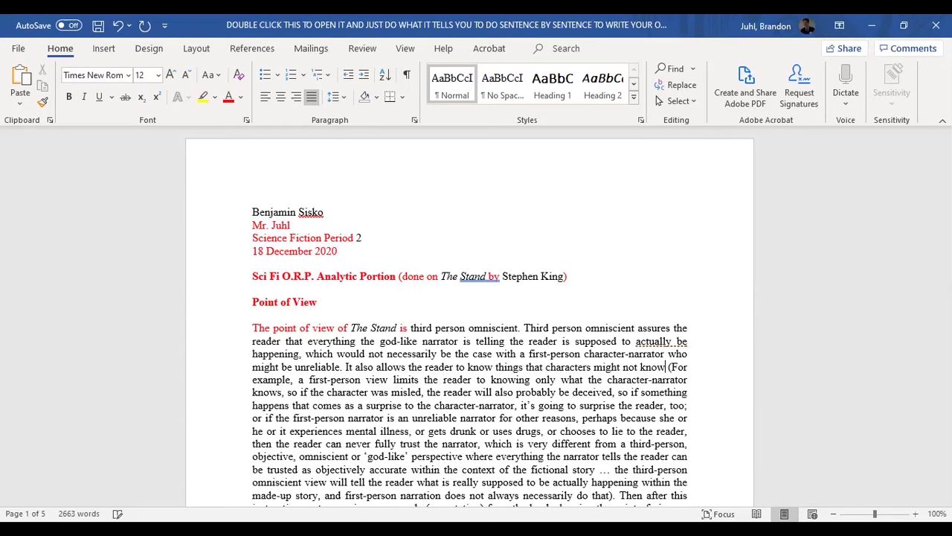
pyautogui.write('.')
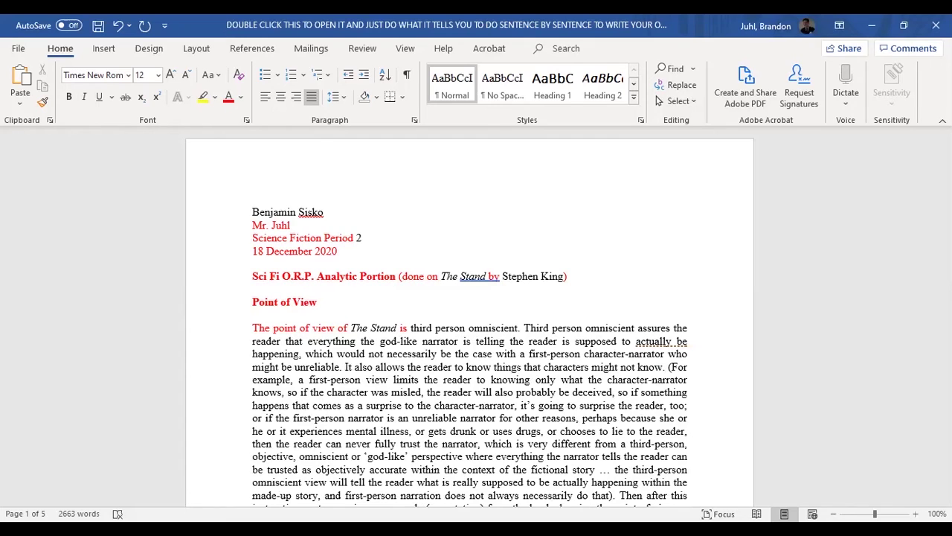
# - Examine the remaining Point of View instructions on giving context for a quotation, quoting the book and explaining the quotation's importance
pyautogui.click(289, 316)
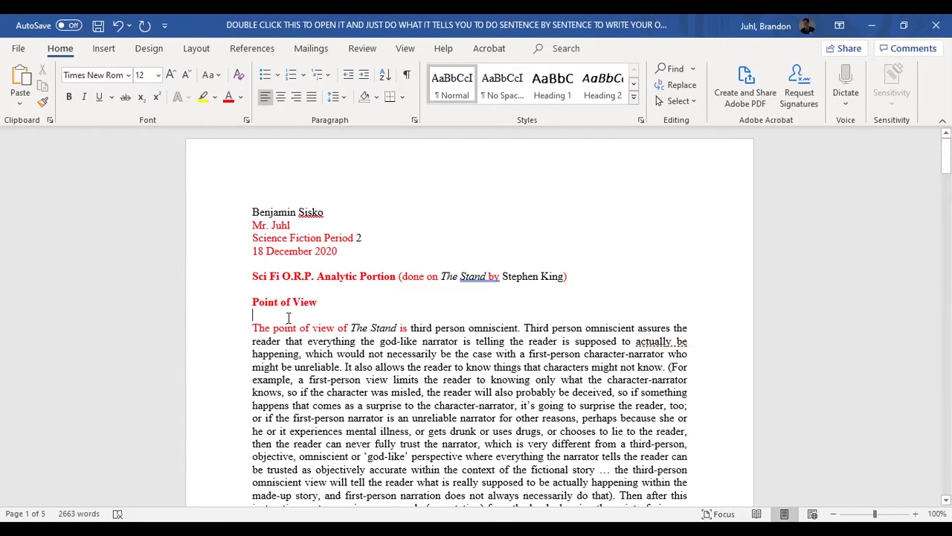
pyautogui.press('Down')
pyautogui.press('Down')
pyautogui.press('Down')
pyautogui.press('Down')
pyautogui.press('Down')
pyautogui.press('Down')
pyautogui.press('Down')
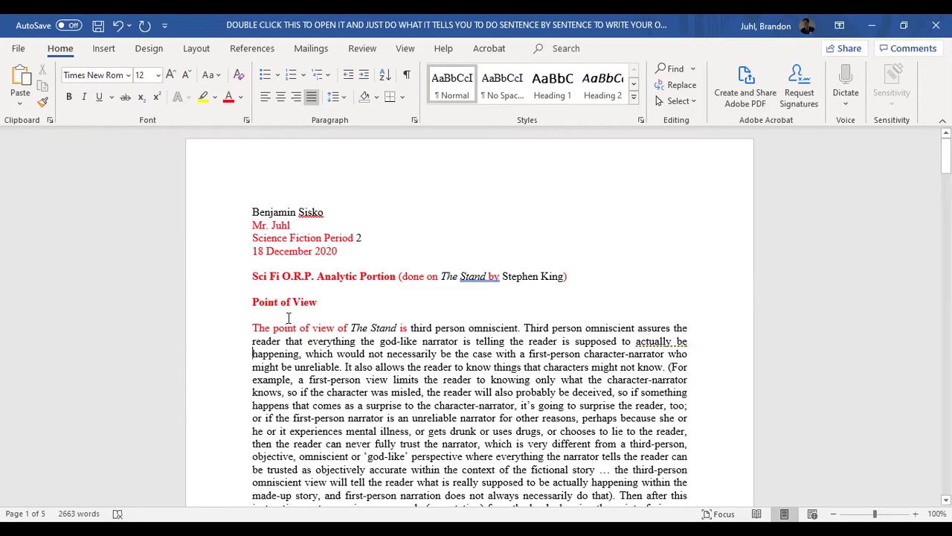
pyautogui.press('Down')
pyautogui.press('Down')
pyautogui.press('Down')
pyautogui.press('Down')
pyautogui.press('Down')
pyautogui.press('Down')
pyautogui.press('Down')
pyautogui.press('Down')
pyautogui.press('Down')
pyautogui.press('Down')
pyautogui.press('Down')
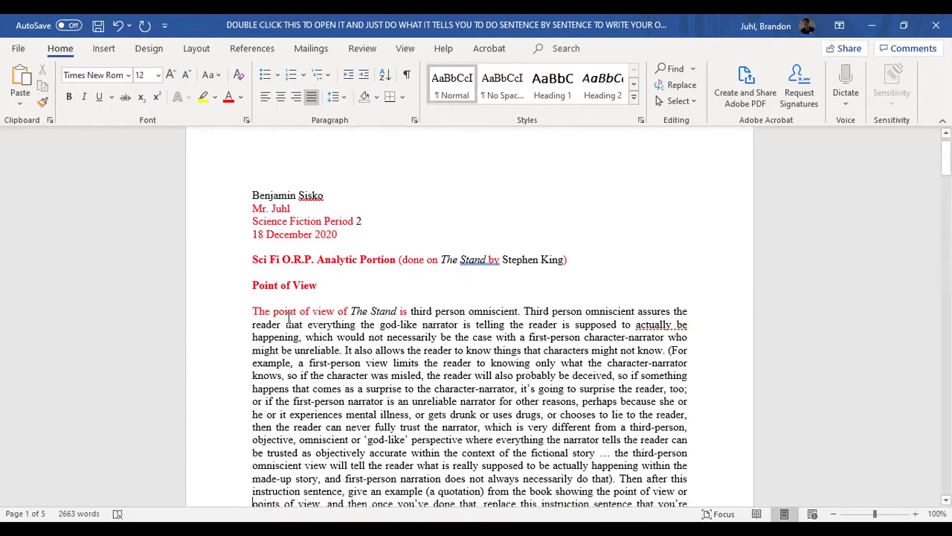
pyautogui.press('Down')
pyautogui.press('Down')
pyautogui.press('Down')
pyautogui.press('Down')
pyautogui.press('Down')
pyautogui.press('Down')
pyautogui.press('Down')
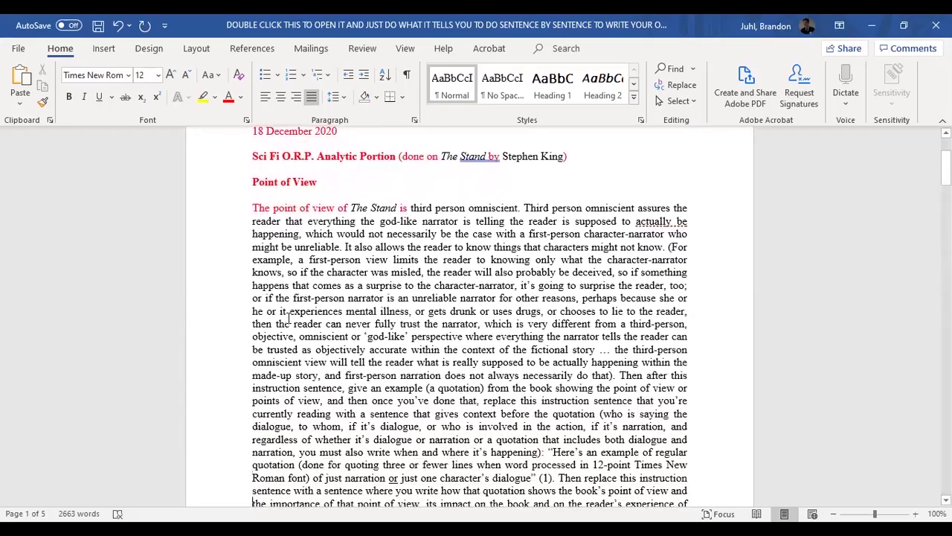
pyautogui.press('Down')
pyautogui.press('Down')
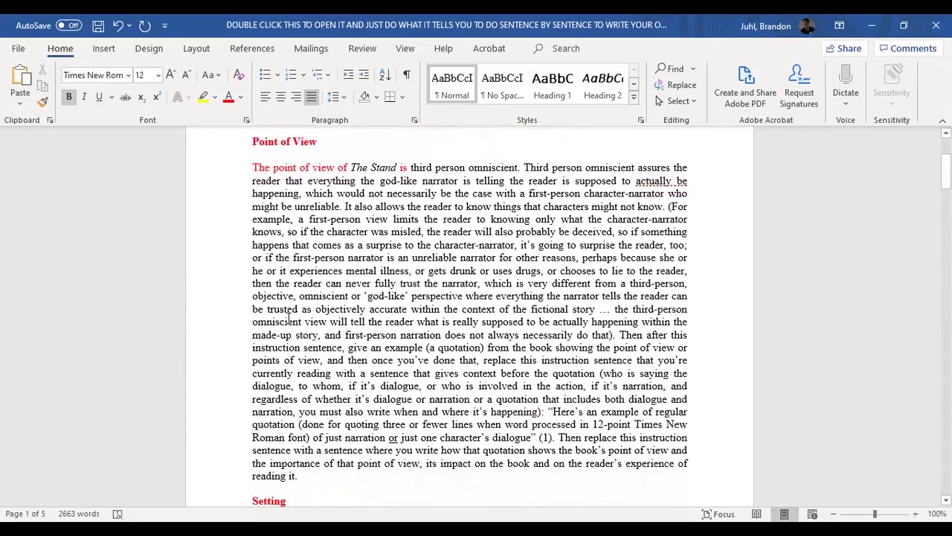
pyautogui.press('Up')
pyautogui.press('Up')
pyautogui.press('Up')
pyautogui.press('Up')
pyautogui.press('Up')
pyautogui.press('Up')
pyautogui.press('Up')
pyautogui.press('Up')
pyautogui.press('Up')
pyautogui.press('Up')
pyautogui.press('Up')
pyautogui.press('Up')
pyautogui.press('Up')
pyautogui.press('Up')
pyautogui.press('Up')
pyautogui.press('Up')
pyautogui.press('Up')
pyautogui.press('Up')
pyautogui.press('Up')
pyautogui.press('Up')
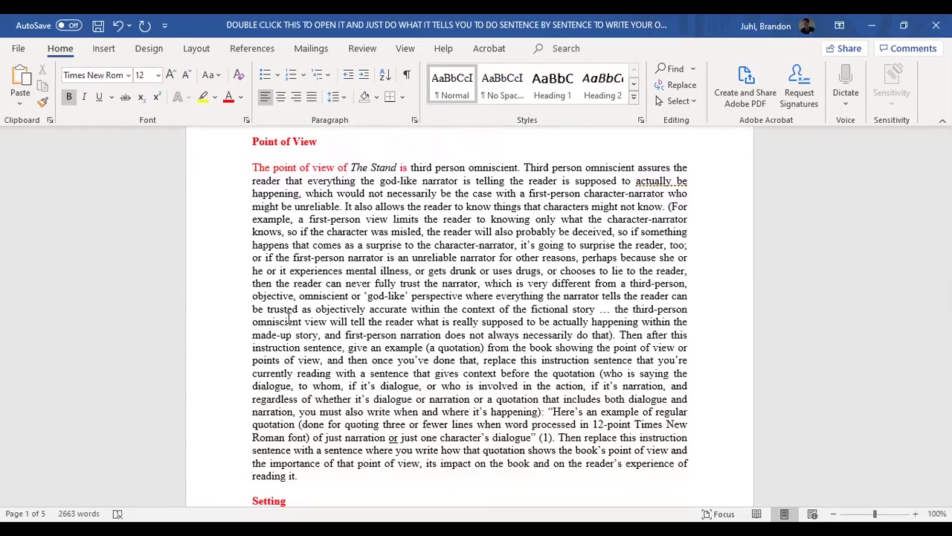
# - Look through the template past the Point of View section and return to the beginning of the Setting paragraph
pyautogui.press('Down')
pyautogui.press('Down')
pyautogui.press('Down')
pyautogui.press('Down')
pyautogui.press('Down')
pyautogui.press('Down')
pyautogui.press('Down')
pyautogui.press('Down')
pyautogui.press('Down')
pyautogui.press('Down')
pyautogui.press('Down')
pyautogui.press('Down')
pyautogui.press('Down')
pyautogui.press('Down')
pyautogui.press('Down')
pyautogui.press('Down')
pyautogui.press('Down')
pyautogui.press('Down')
pyautogui.press('Down')
pyautogui.press('Down')
pyautogui.press('Down')
pyautogui.press('Down')
pyautogui.press('Down')
pyautogui.press('Down')
pyautogui.press('Down')
pyautogui.press('Down')
pyautogui.press('Down')
pyautogui.press('Down')
pyautogui.press('Down')
pyautogui.press('Down')
pyautogui.press('Down')
pyautogui.press('Down')
pyautogui.press('Down')
pyautogui.press('Down')
pyautogui.press('Down')
pyautogui.press('Down')
pyautogui.press('Down')
pyautogui.press('Down')
pyautogui.press('Down')
pyautogui.press('Up')
pyautogui.press('Up')
pyautogui.press('Up')
pyautogui.press('Up')
pyautogui.press('Up')
pyautogui.press('Up')
pyautogui.press('Up')
pyautogui.press('Up')
pyautogui.press('Up')
pyautogui.press('Up')
pyautogui.press('Up')
pyautogui.press('Up')
pyautogui.press('Up')
pyautogui.press('Up')
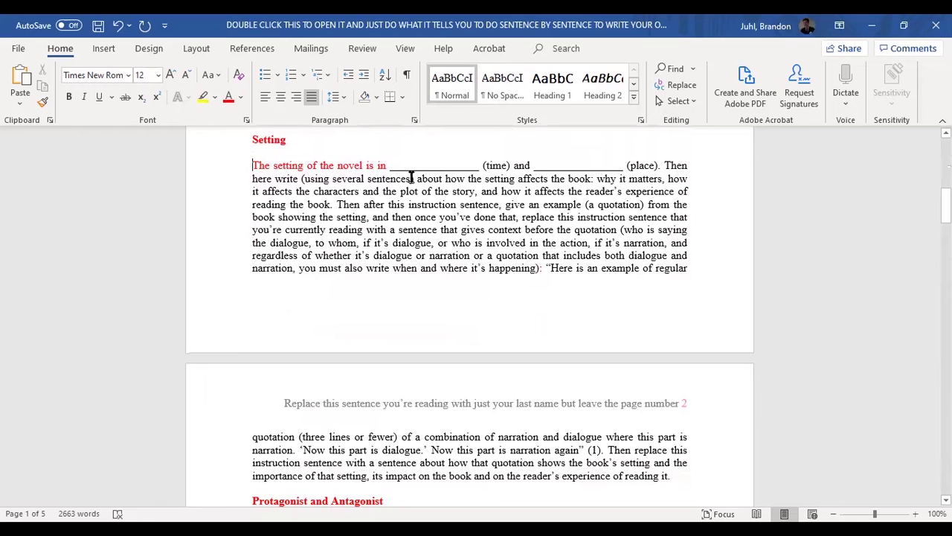
# - Replace the time and place blanks in the Setting sentence with "the contemporary era and the United States"
pyautogui.moveTo(390, 165); pyautogui.dragTo(638, 165)
pyautogui.write('the contemporary era and the United States')
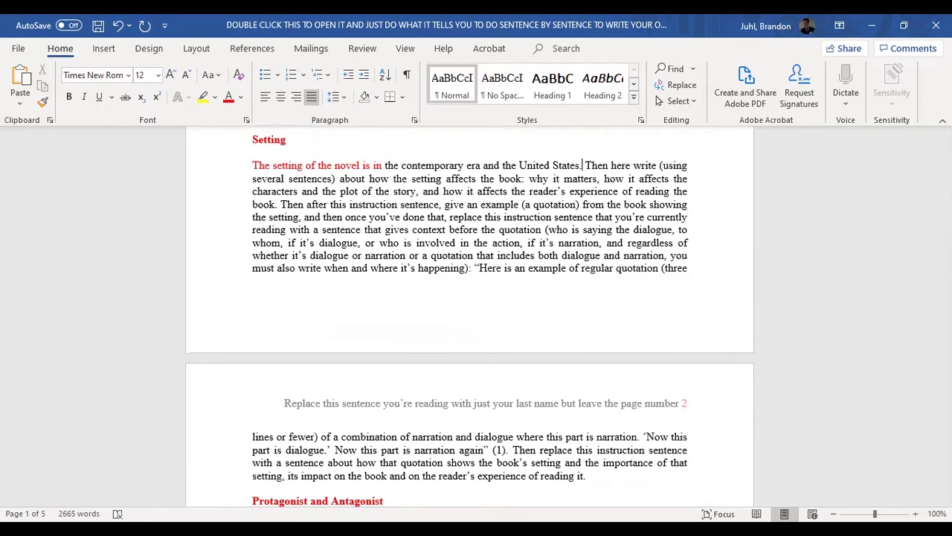
# - Read through the Setting instructions on explaining its effects and quoting the book, continuing to the Protagonist and Antagonist heading
pyautogui.click(279, 151)
pyautogui.press('Down')
pyautogui.press('Down')
pyautogui.press('Down')
pyautogui.press('Down')
pyautogui.press('Down')
pyautogui.press('Down')
pyautogui.press('Down')
pyautogui.press('Down')
pyautogui.press('Down')
pyautogui.press('Down')
pyautogui.press('Down')
pyautogui.press('Down')
pyautogui.press('Down')
pyautogui.press('Down')
pyautogui.press('Down')
pyautogui.press('Down')
pyautogui.press('Down')
pyautogui.press('Down')
pyautogui.press('Down')
pyautogui.press('Down')
pyautogui.press('Down')
pyautogui.press('Down')
pyautogui.press('Down')
pyautogui.press('Down')
pyautogui.press('Down')
pyautogui.press('Down')
pyautogui.press('Down')
pyautogui.press('Down')
pyautogui.press('Down')
pyautogui.press('Down')
pyautogui.press('Down')
pyautogui.press('Down')
pyautogui.press('Down')
pyautogui.press('Down')
pyautogui.press('Down')
pyautogui.press('Down')
pyautogui.press('Down')
pyautogui.press('Down')
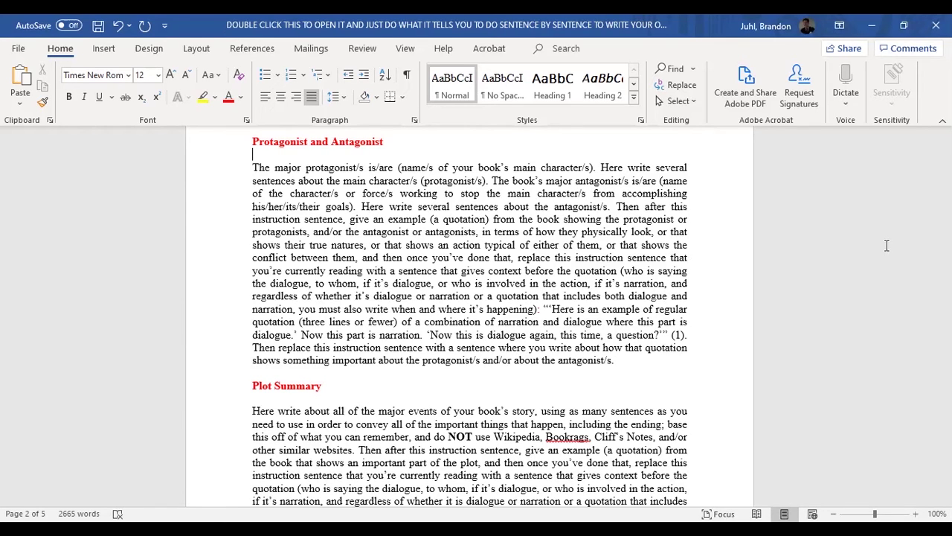
# - Examine the Protagonist and Antagonist, Plot Summary and remaining template instructions through to the Creative Portion at the document's end
pyautogui.press('Down')
pyautogui.press('Down')
pyautogui.press('Down')
pyautogui.press('Down')
pyautogui.press('Down')
pyautogui.press('Down')
pyautogui.press('Down')
pyautogui.press('Down')
pyautogui.press('Down')
pyautogui.press('Down')
pyautogui.press('Down')
pyautogui.press('Down')
pyautogui.press('Down')
pyautogui.press('Down')
pyautogui.press('Down')
pyautogui.press('Down')
pyautogui.press('Down')
pyautogui.press('Down')
pyautogui.press('Down')
pyautogui.press('Down')
pyautogui.hotkey('ctrl', 'End')
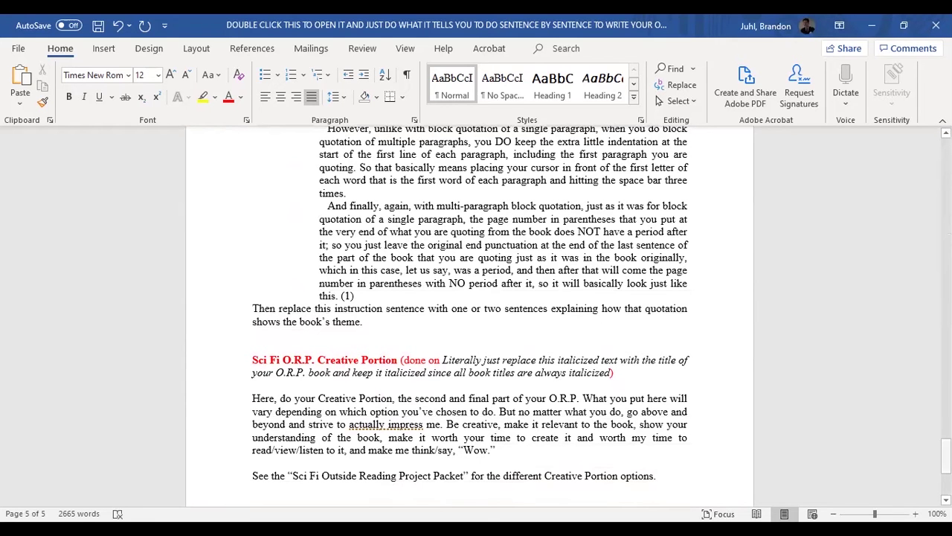
# - Return to the Point of View section and select its example of a regular quotation, including the page citation
pyautogui.moveTo(946, 456); pyautogui.dragTo(945, 176)
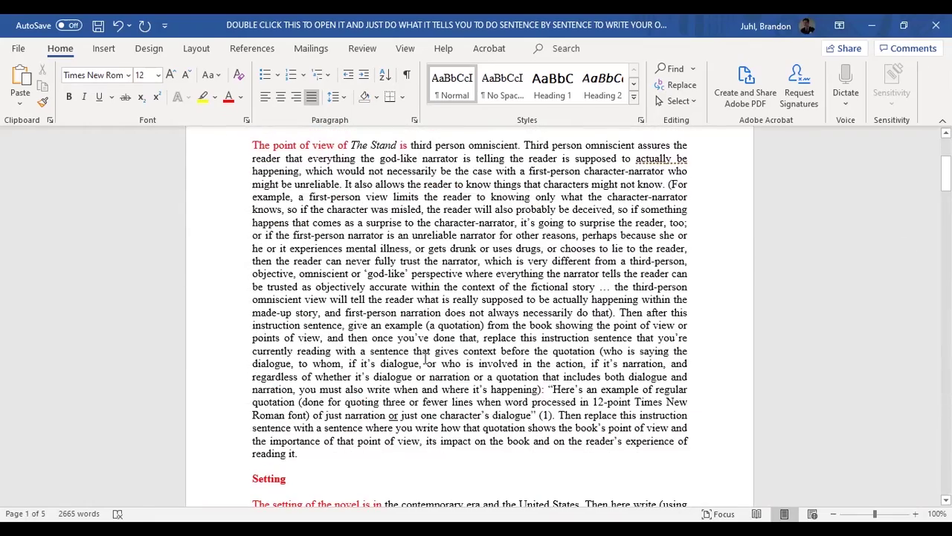
pyautogui.click(853, 390)
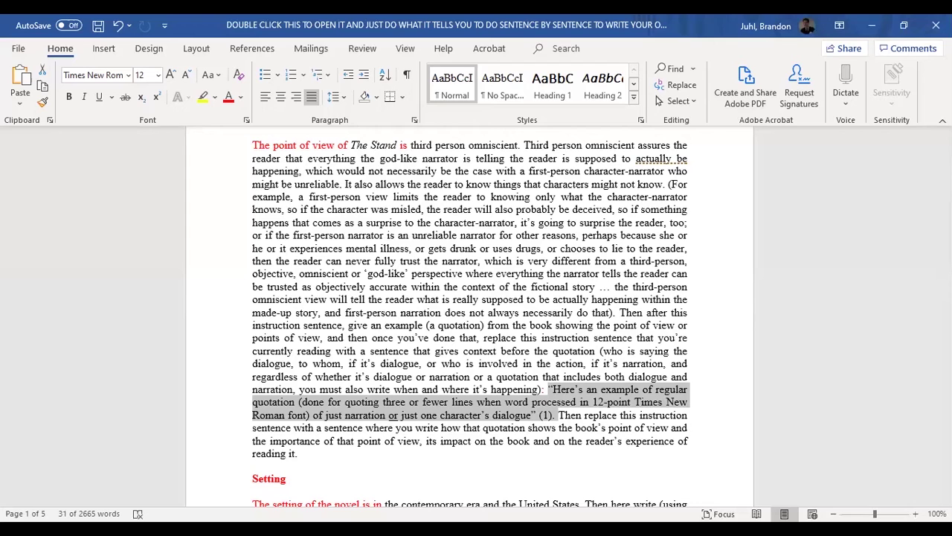
# - Switch to the Science Fiction course page in Chrome and open the "Movies on how to quote anything" resource
pyautogui.hotkey('alt', 'Tab')
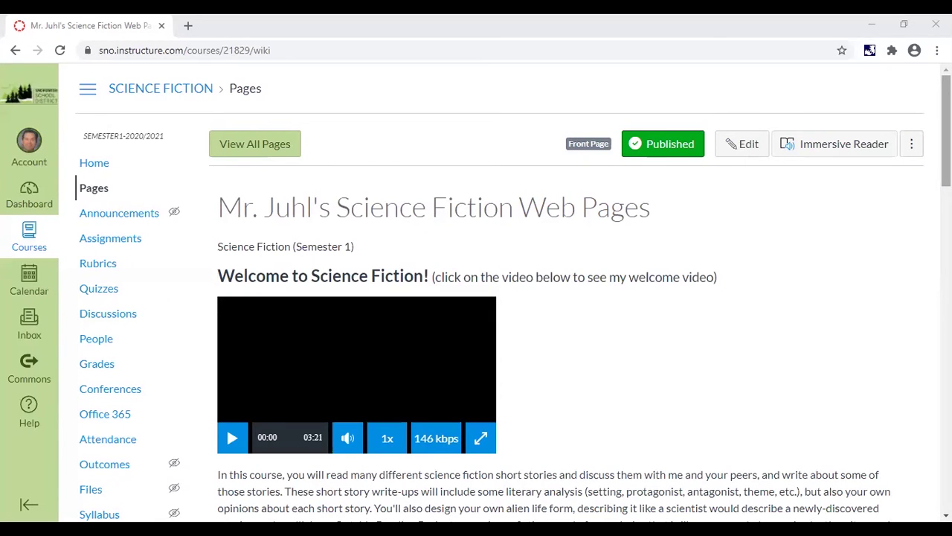
pyautogui.scroll(-9, 565, 298)
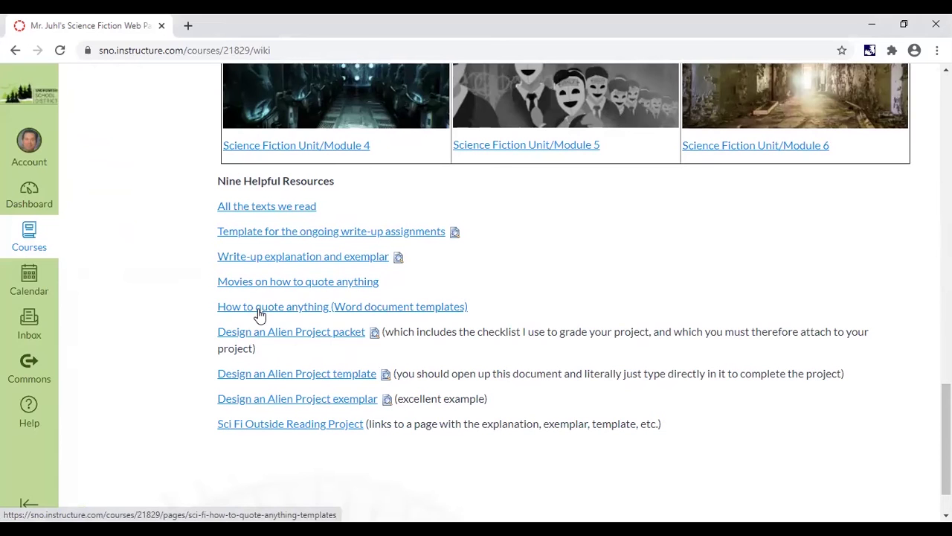
pyautogui.click(241, 287)
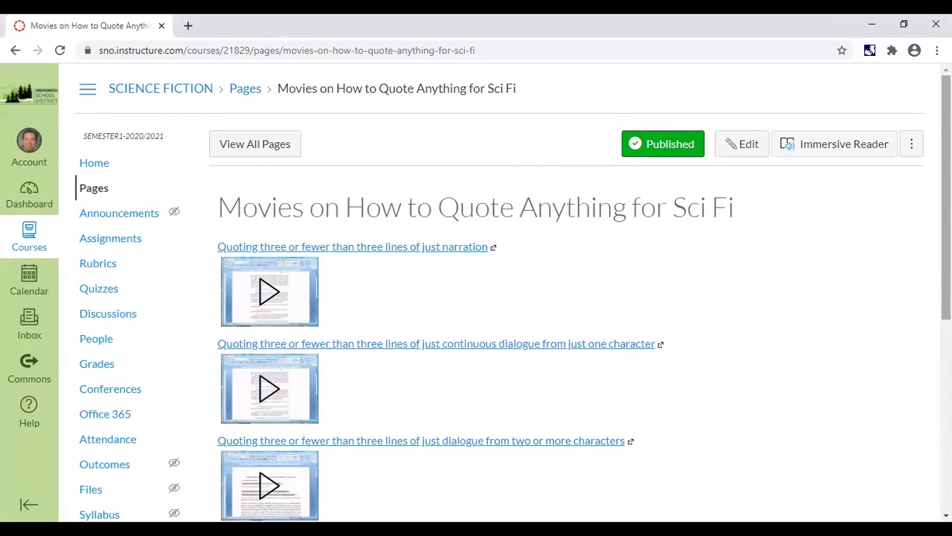
# - Play the movie on quoting three or fewer lines of just narration, view it full screen, and exit full screen
pyautogui.click(266, 292)
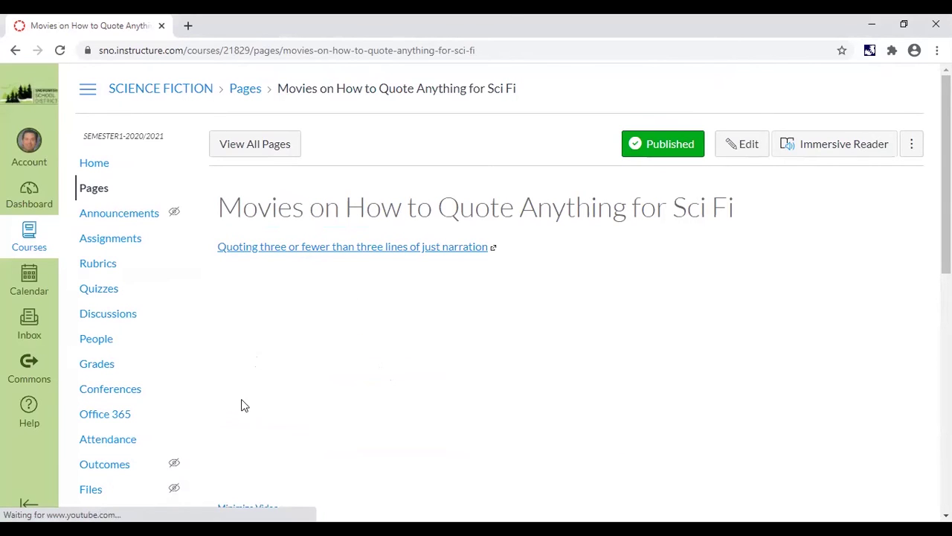
pyautogui.click(243, 465)
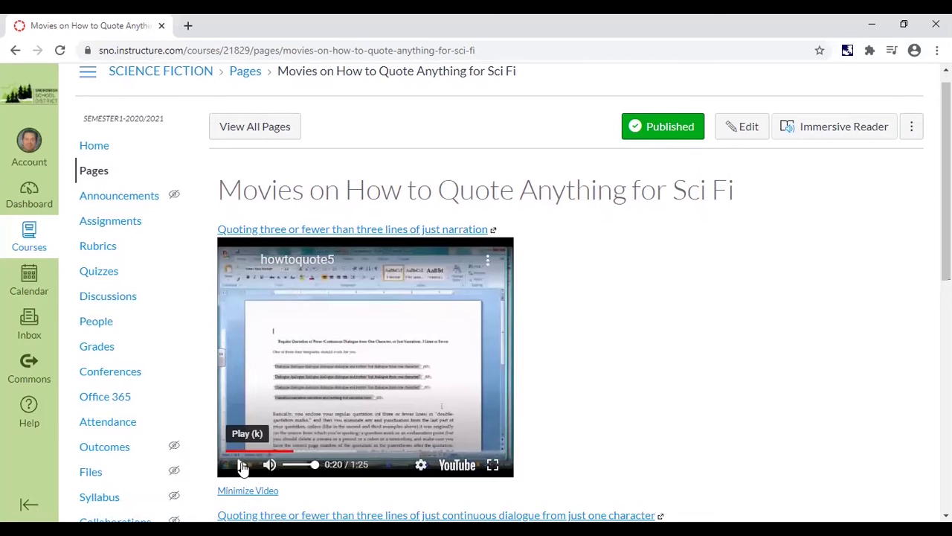
pyautogui.click(243, 465)
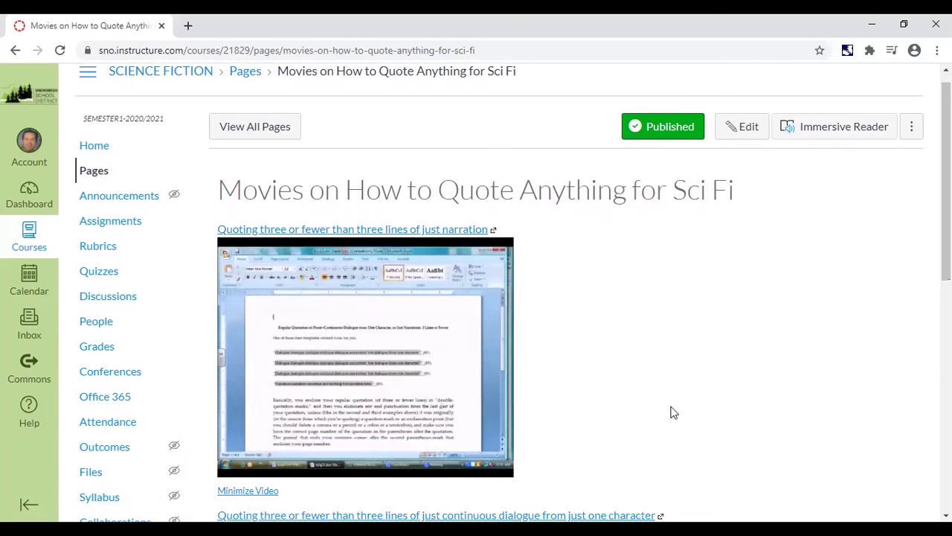
pyautogui.click(494, 466)
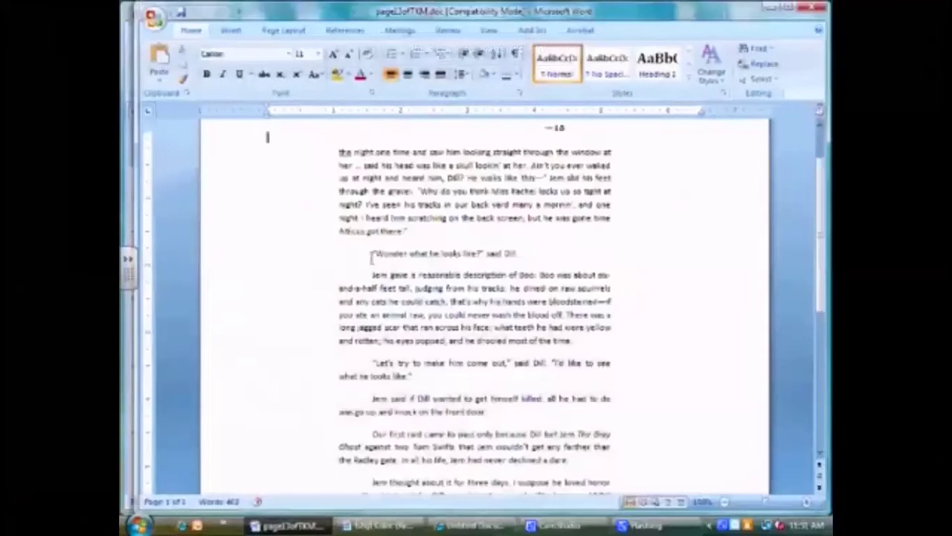
pyautogui.press('Escape')
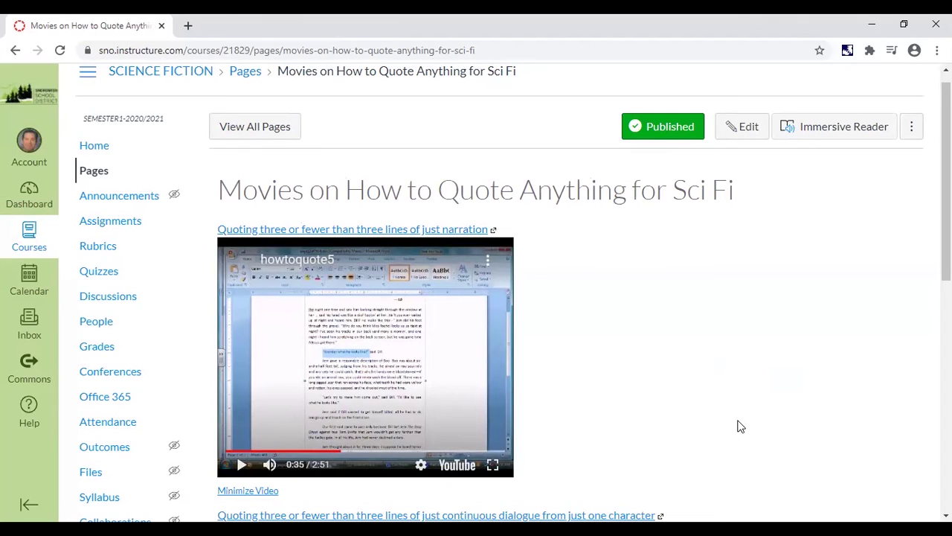
# - Go back to the course front page and open the "How to quote anything (Word document templates)" resource
pyautogui.hotkey('alt', 'Left')
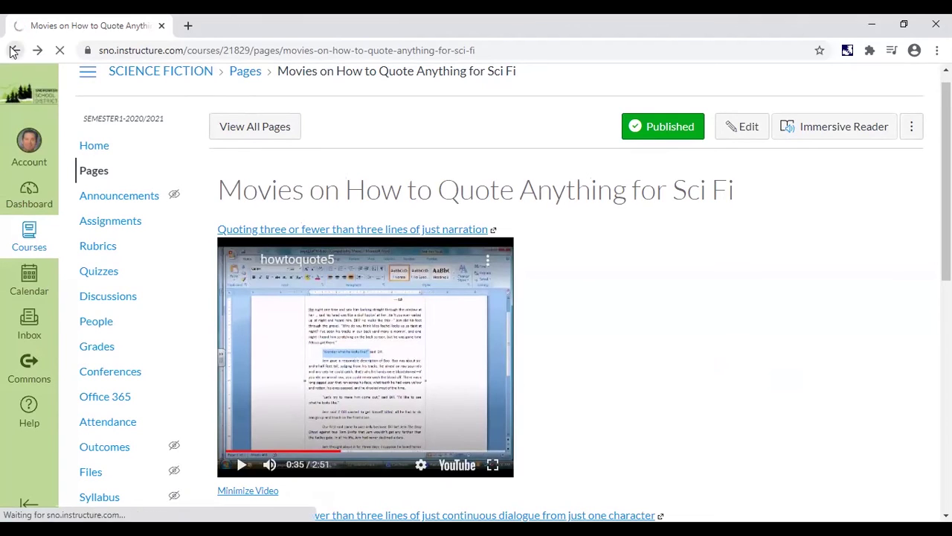
pyautogui.click(249, 300)
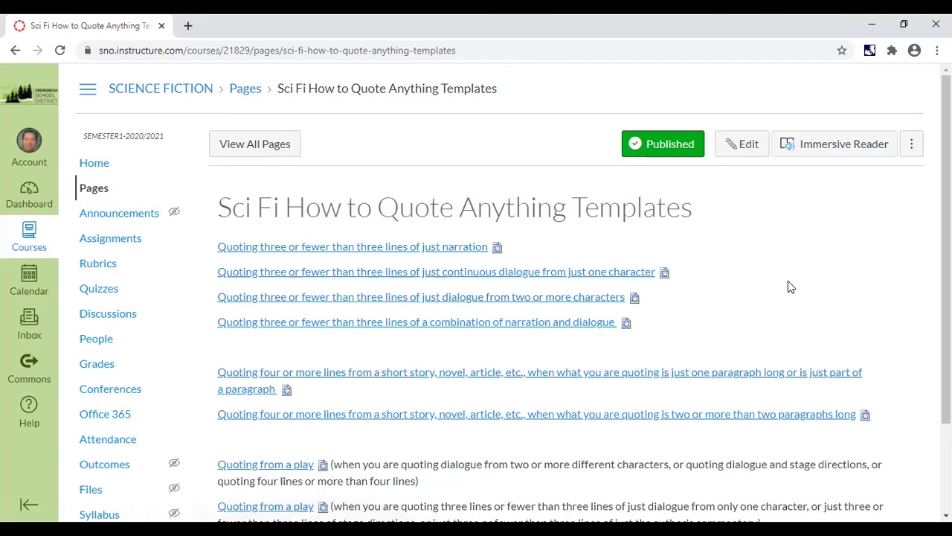
# - Return to the course front page and open the Sci Fi Outside Reading Project page to look over its resource links
pyautogui.hotkey('alt', 'Left')
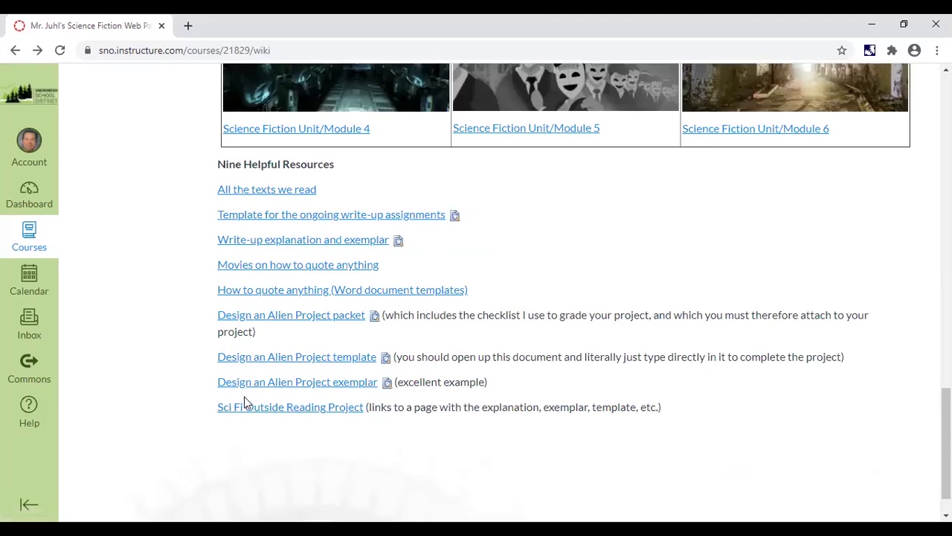
pyautogui.click(246, 406)
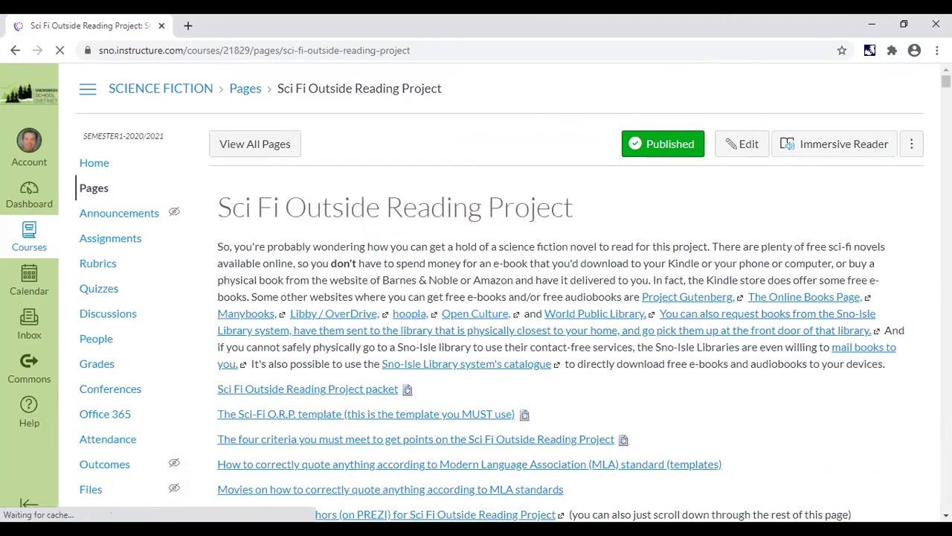
pyautogui.scroll(-2, 272, 295)
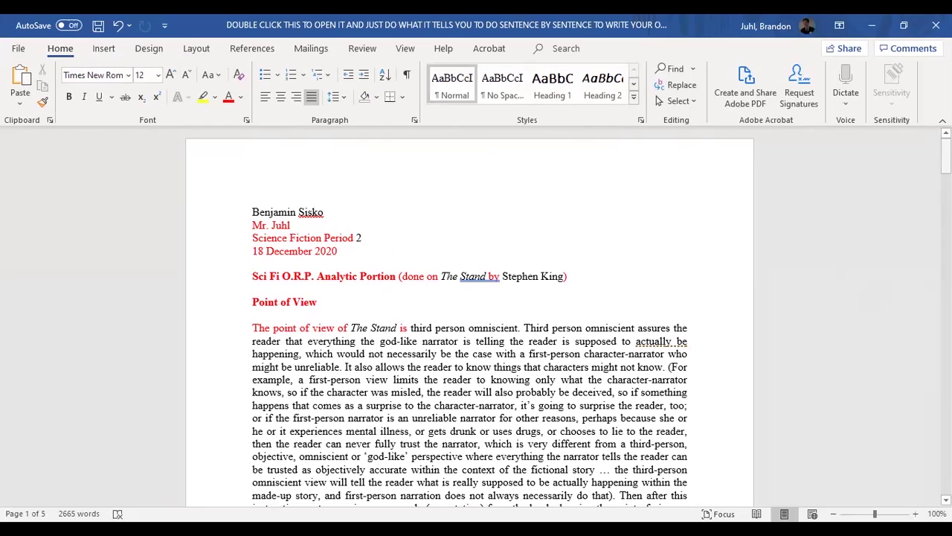
# - Look through the Word template down to the Creative Portion and return to the beginning of the document
pyautogui.scroll(-20, 470, 320)
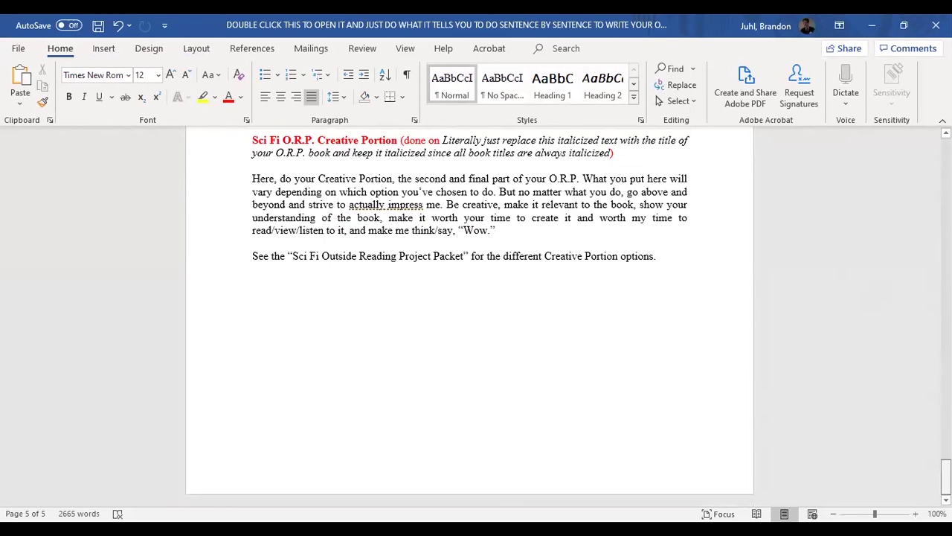
pyautogui.moveTo(946, 476); pyautogui.dragTo(946, 149)
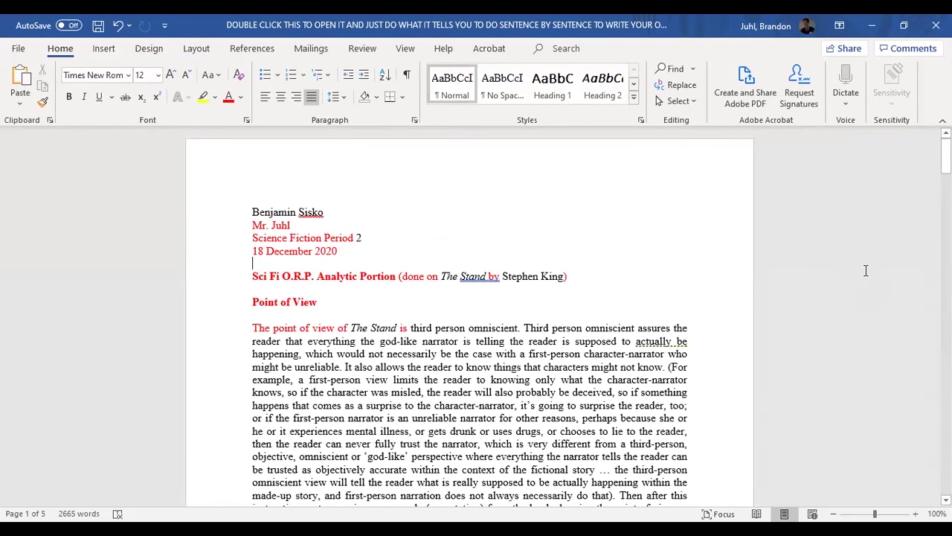